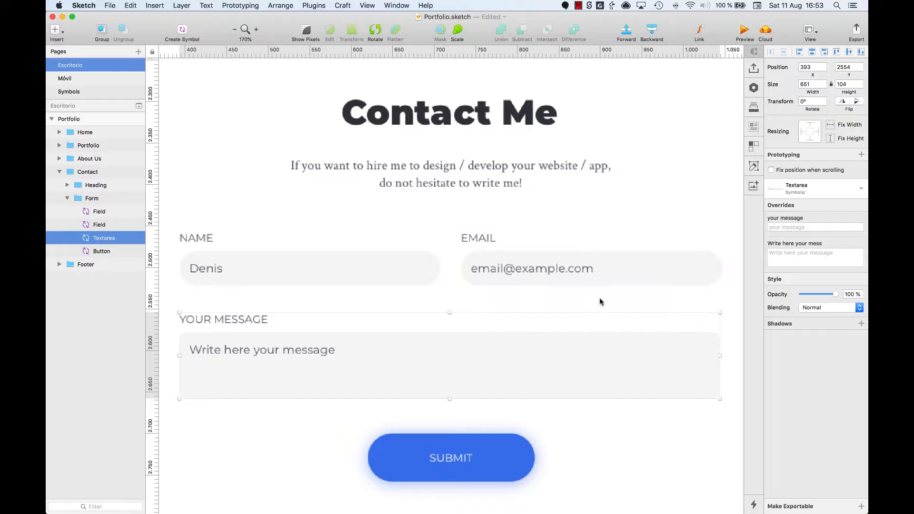
# Step: Try stretching the Textarea instance in the contact form downward to a height of about 172, and undo the resize
pyautogui.scroll(-5, 599, 307)
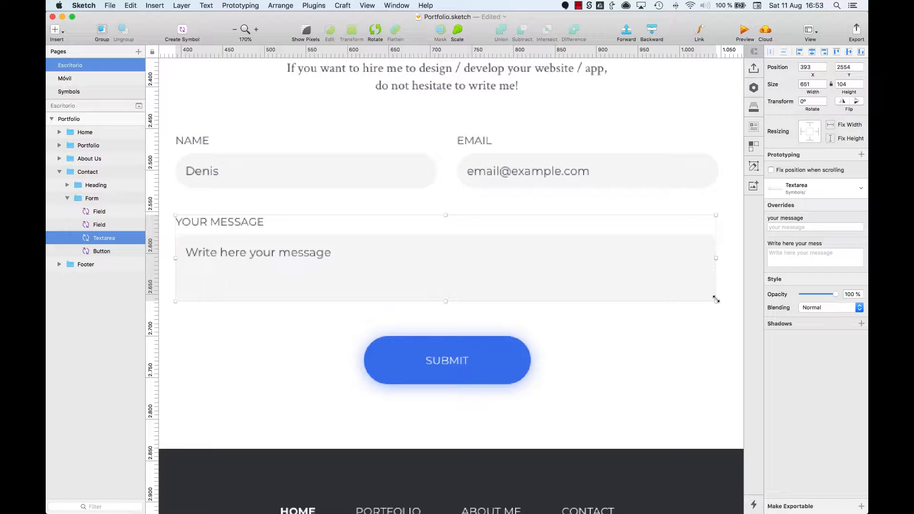
pyautogui.moveTo(716, 300)
pyautogui.mouseDown()
pyautogui.moveTo(557, 379)
pyautogui.moveTo(662, 267)
pyautogui.moveTo(714, 303)
pyautogui.moveTo(633, 351)
pyautogui.moveTo(546, 359)
pyautogui.moveTo(606, 371)
pyautogui.moveTo(651, 341)
pyautogui.moveTo(598, 359)
pyautogui.moveTo(598, 336)
pyautogui.moveTo(649, 287)
pyautogui.moveTo(636, 340)
pyautogui.moveTo(593, 385)
pyautogui.moveTo(522, 383)
pyautogui.moveTo(585, 351)
pyautogui.moveTo(619, 380)
pyautogui.moveTo(600, 386)
pyautogui.moveTo(715, 301)
pyautogui.mouseUp()
pyautogui.moveTo(445, 299); pyautogui.dragTo(446, 357)
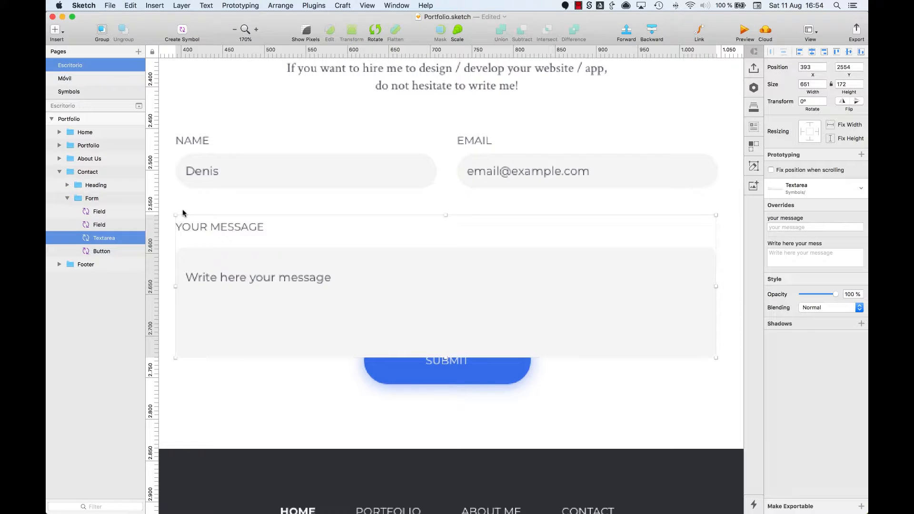
pyautogui.press('super+z')
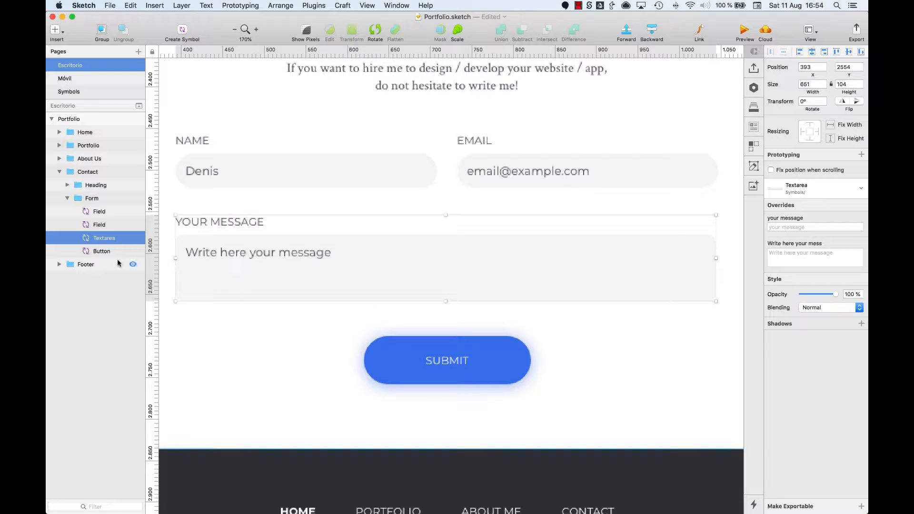
pyautogui.moveTo(445, 301); pyautogui.dragTo(442, 322)
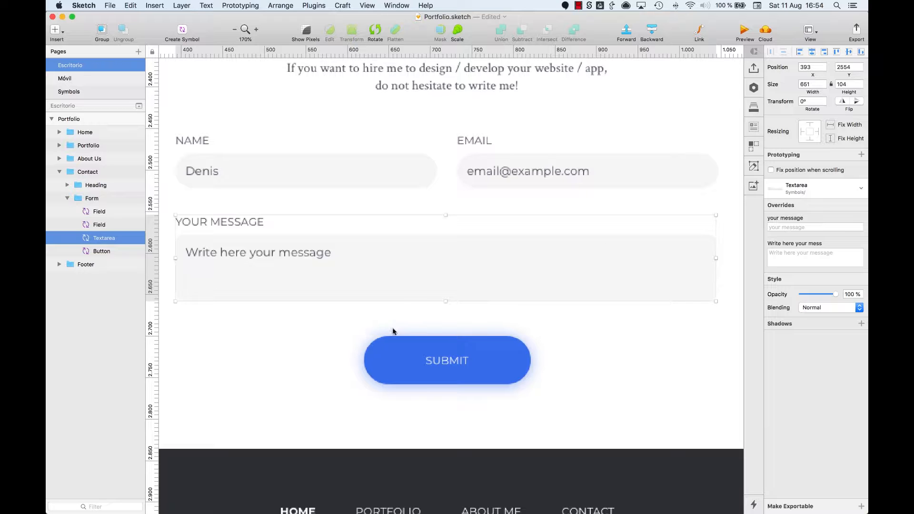
# Step: Pin the "your message" label to the top and left edges in the Textarea symbol, and test by resizing the form's instance
pyautogui.doubleClick(314, 266)
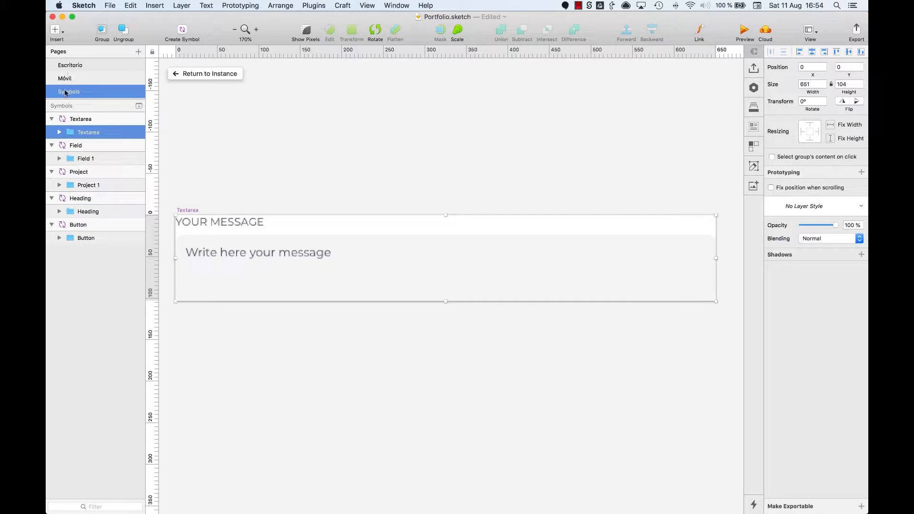
pyautogui.click(445, 153)
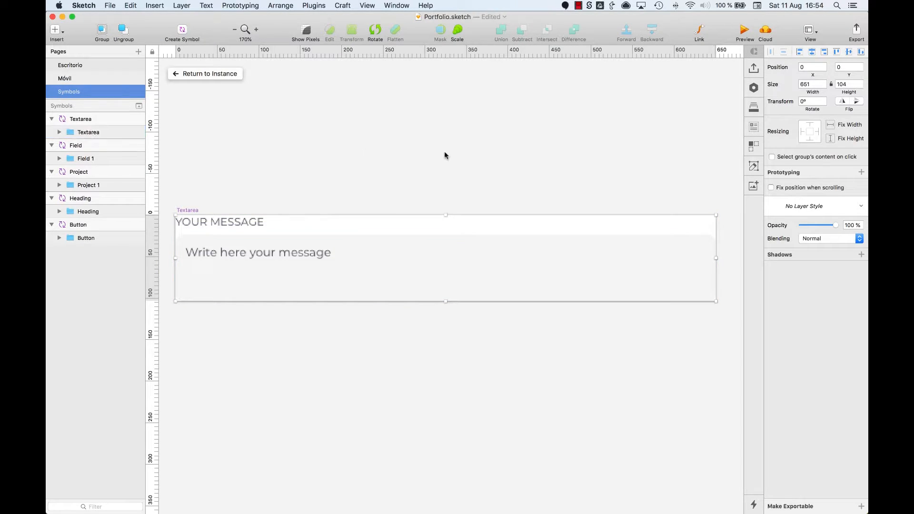
pyautogui.doubleClick(194, 222)
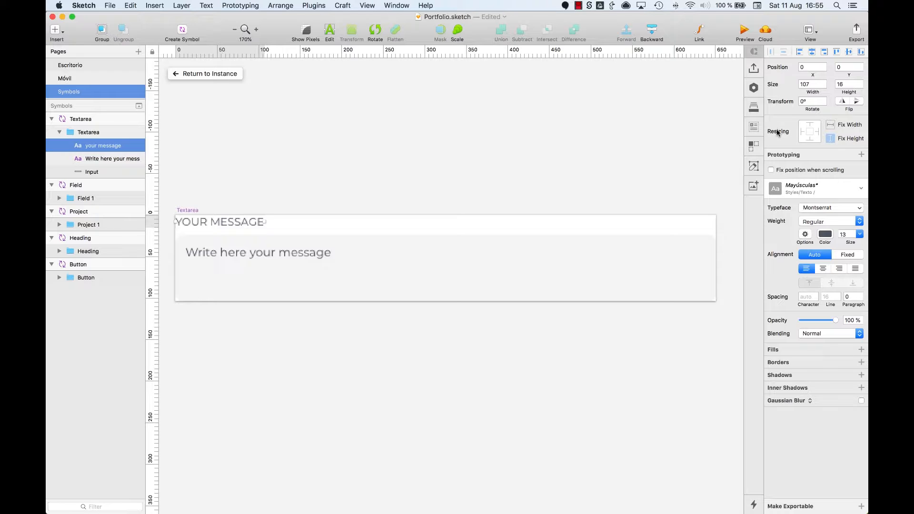
pyautogui.click(810, 126)
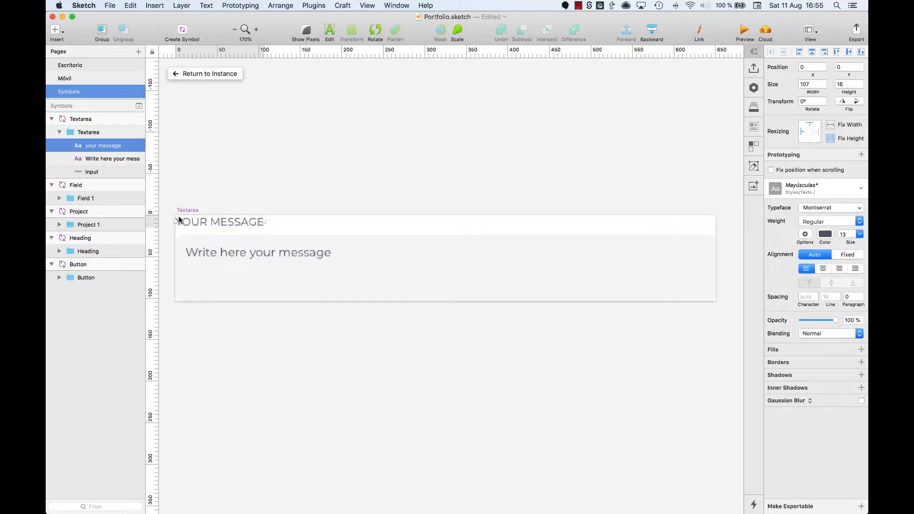
pyautogui.click(307, 165)
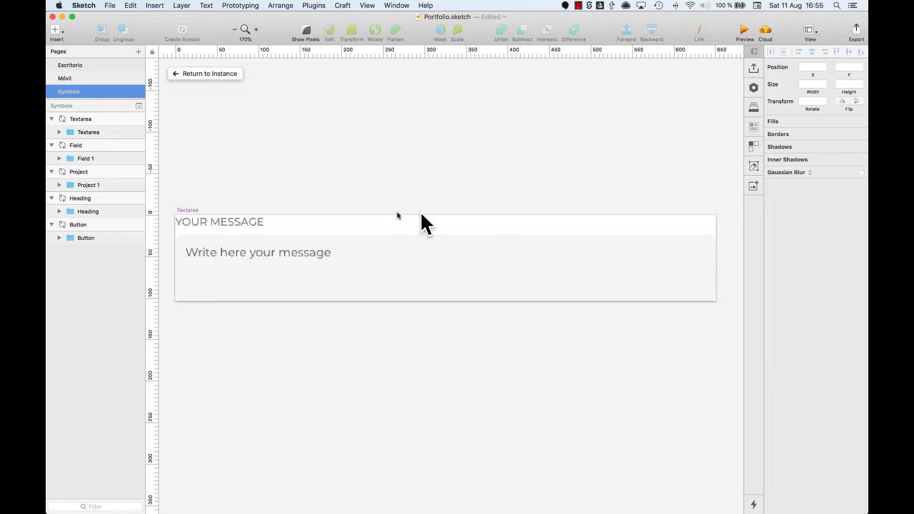
pyautogui.click(208, 73)
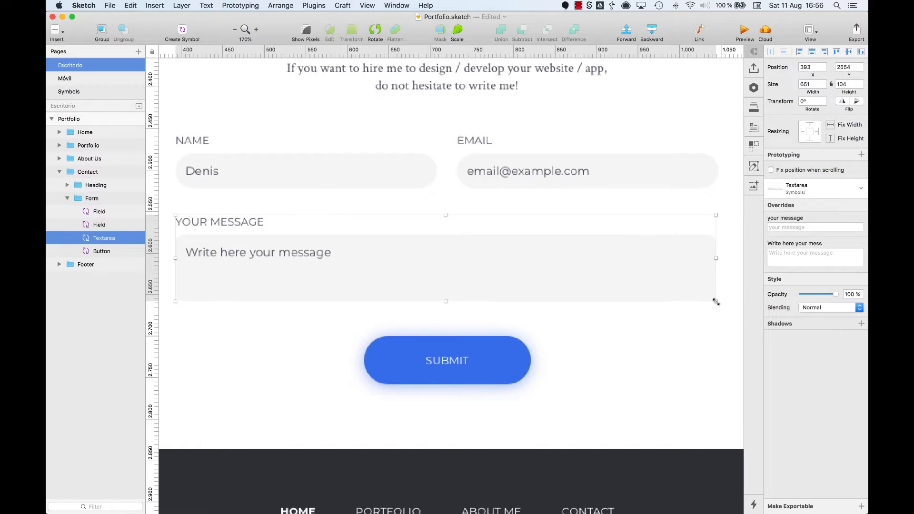
pyautogui.moveTo(715, 302); pyautogui.dragTo(604, 355)
pyautogui.press('super+z')
# Step: Pin the Textarea symbol's placeholder text and Input background together to the left edge, and test by resizing the form's instance
pyautogui.doubleClick(281, 253)
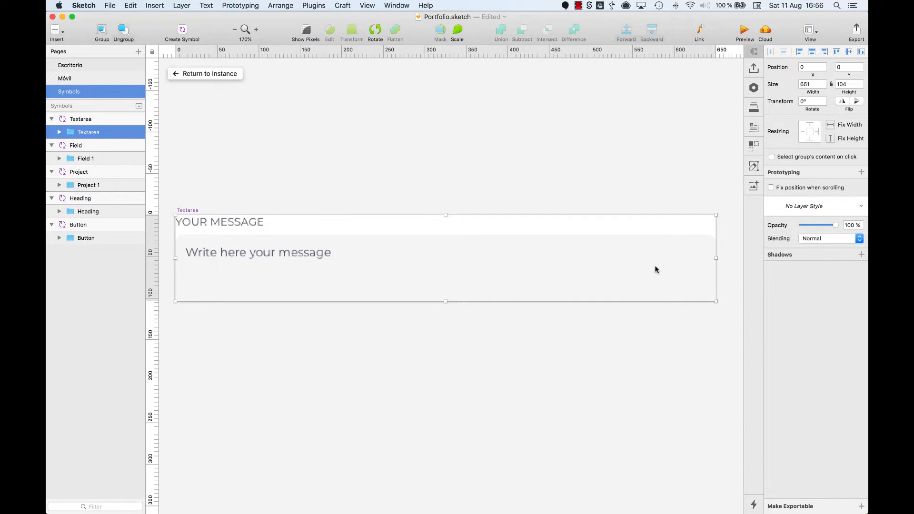
pyautogui.doubleClick(312, 259)
pyautogui.keyDown('shift'); pyautogui.click(306, 279); pyautogui.keyUp('shift')
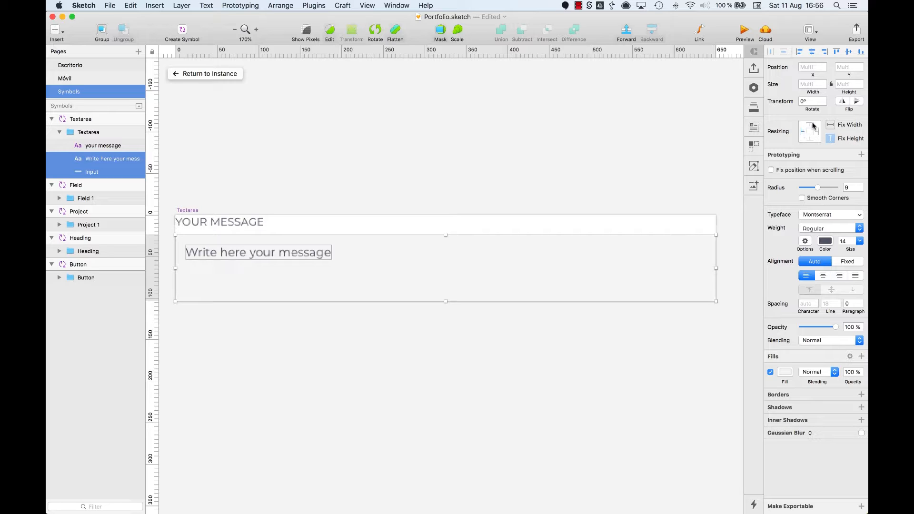
pyautogui.click(543, 163)
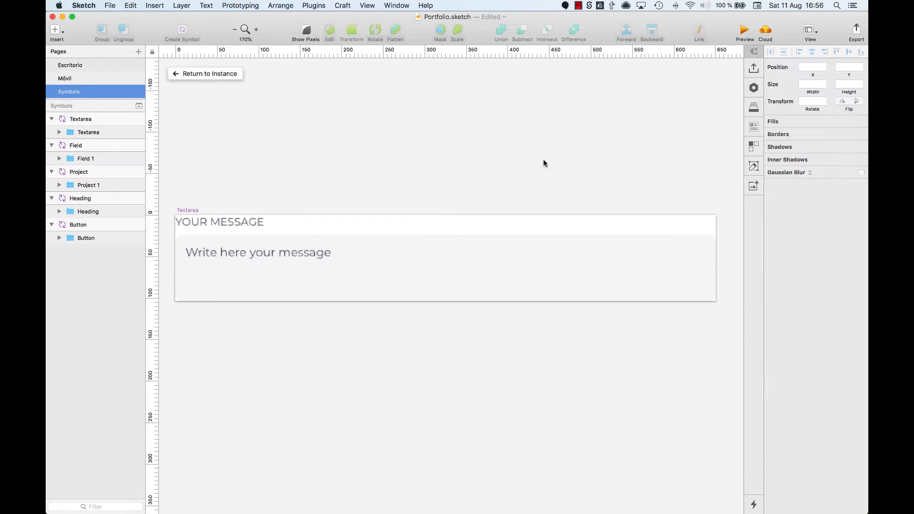
pyautogui.click(203, 74)
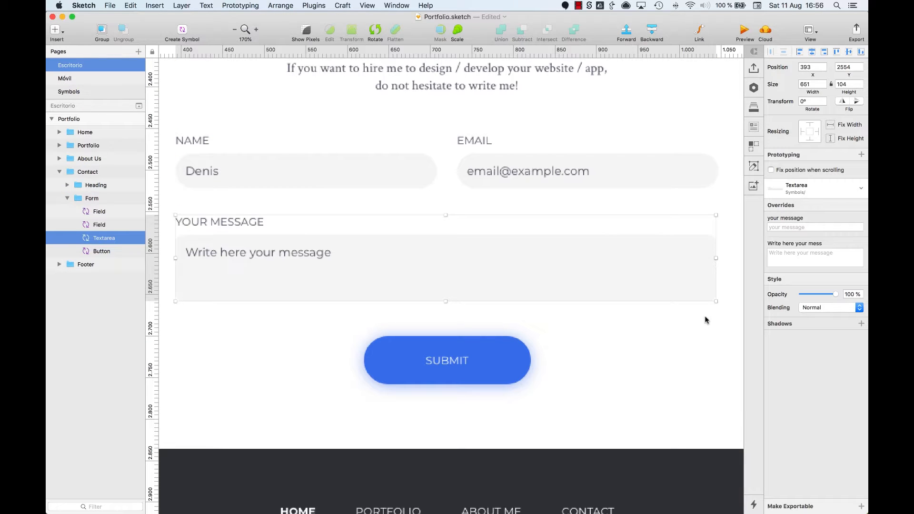
pyautogui.moveTo(714, 303); pyautogui.dragTo(597, 337)
pyautogui.press('super+z')
# Step: Try narrowing the NAME field instance from its right edge, and undo the resize
pyautogui.click(343, 163)
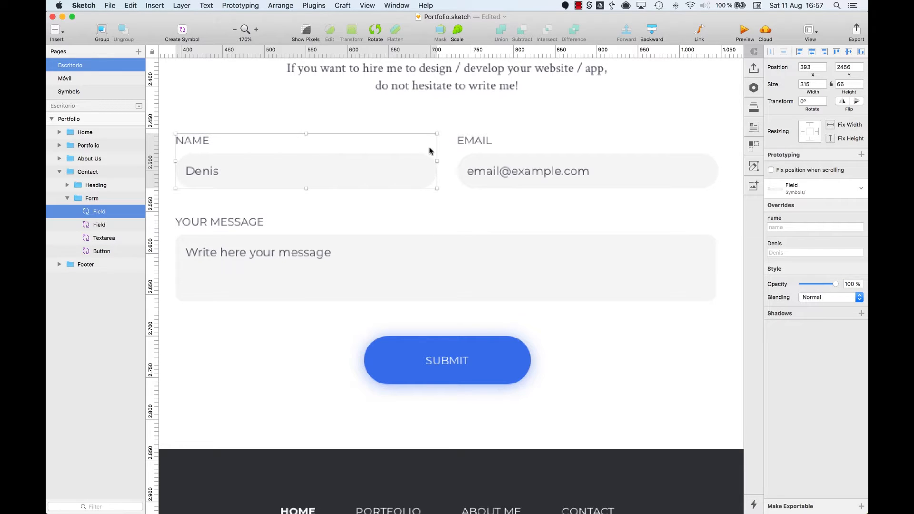
pyautogui.moveTo(437, 161); pyautogui.dragTo(383, 163)
pyautogui.press('super+z')
# Step: Pin the placeholder text and the name label to the left edge in the Field symbol, and test the NAME instance's resizing
pyautogui.doubleClick(224, 171)
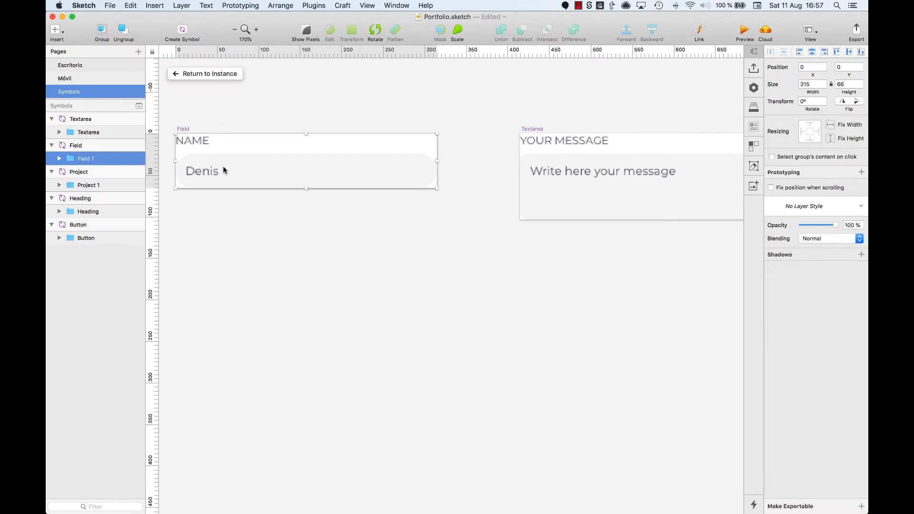
pyautogui.click(191, 172)
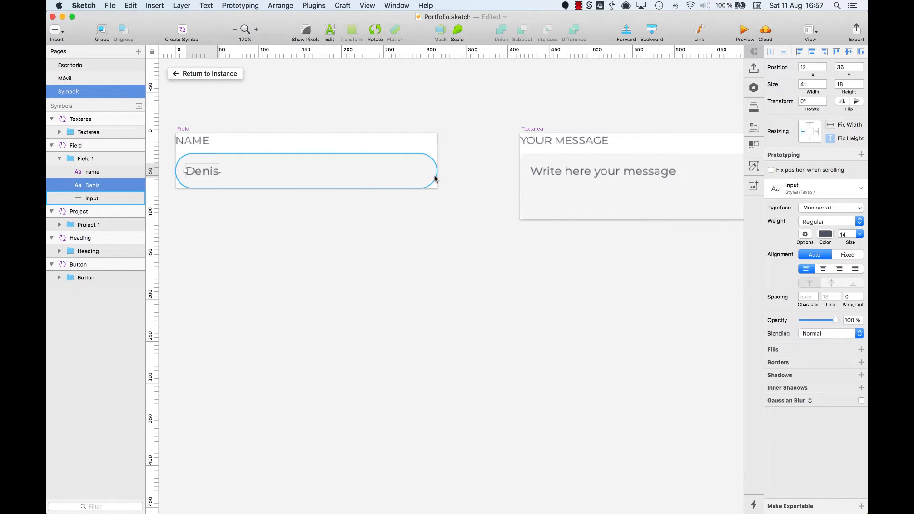
pyautogui.click(193, 141)
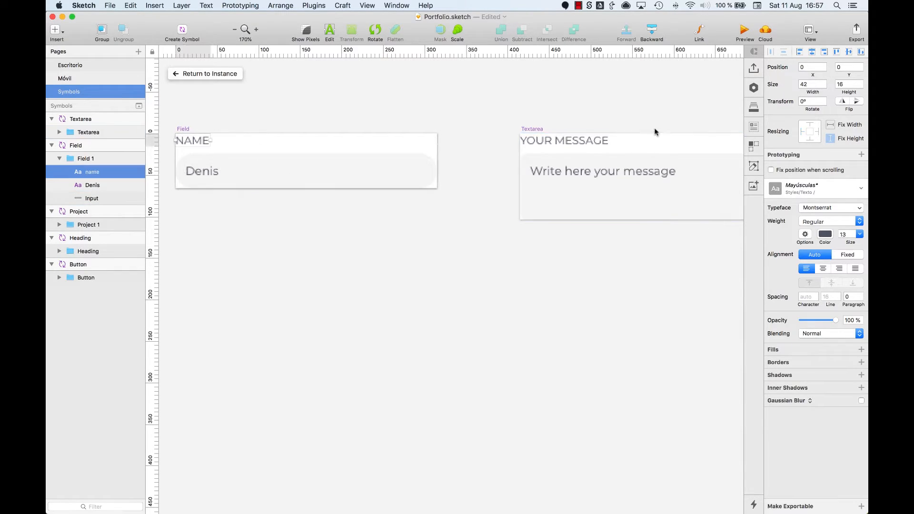
pyautogui.click(801, 132)
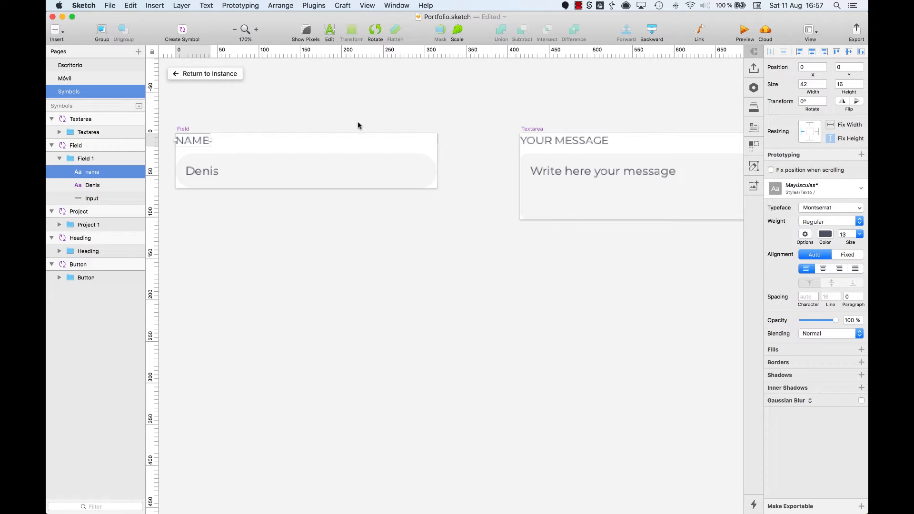
pyautogui.click(199, 74)
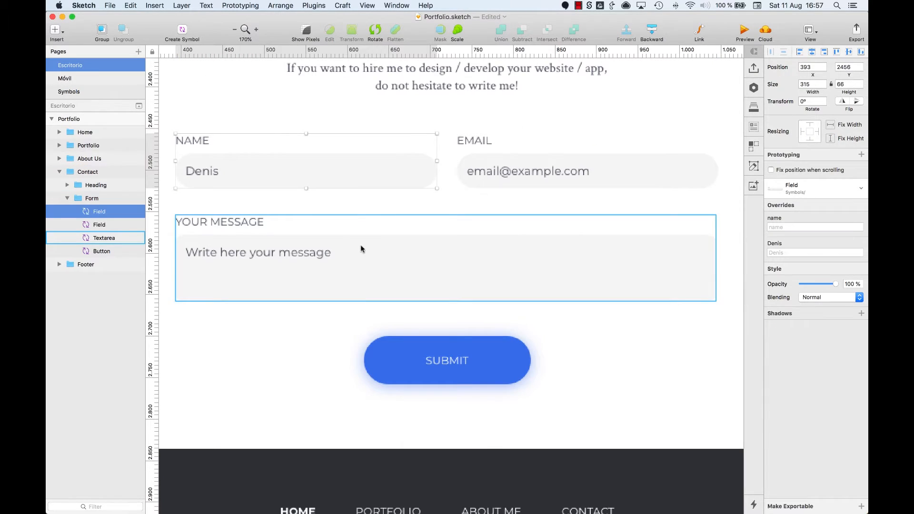
pyautogui.moveTo(436, 161)
pyautogui.mouseDown()
pyautogui.moveTo(590, 170)
pyautogui.moveTo(399, 175)
pyautogui.moveTo(598, 169)
pyautogui.moveTo(399, 170)
pyautogui.moveTo(437, 170)
pyautogui.mouseUp()
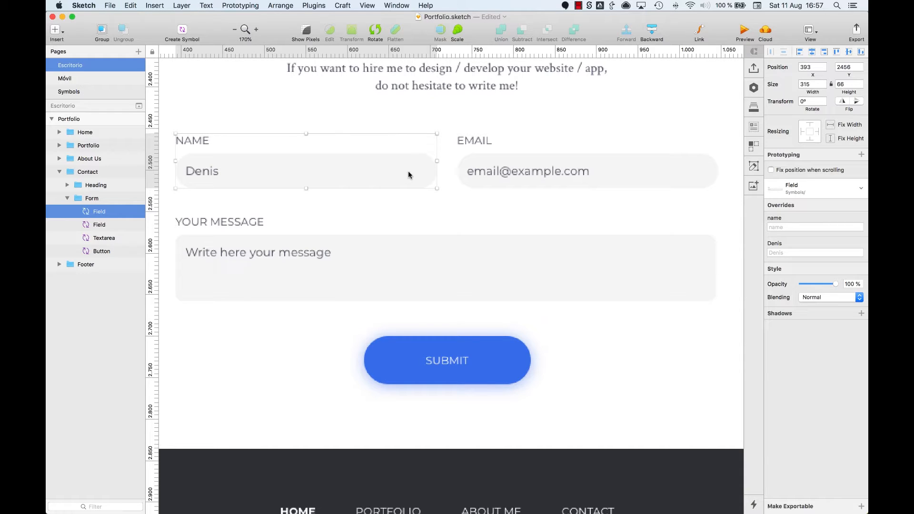
# Step: Narrow the EMAIL field instance to a width of 312 so its right edge aligns with the message box
pyautogui.click(484, 173)
pyautogui.moveTo(717, 165)
pyautogui.mouseDown()
pyautogui.moveTo(622, 165)
pyautogui.moveTo(710, 163)
pyautogui.moveTo(648, 170)
pyautogui.moveTo(715, 171)
pyautogui.mouseUp()
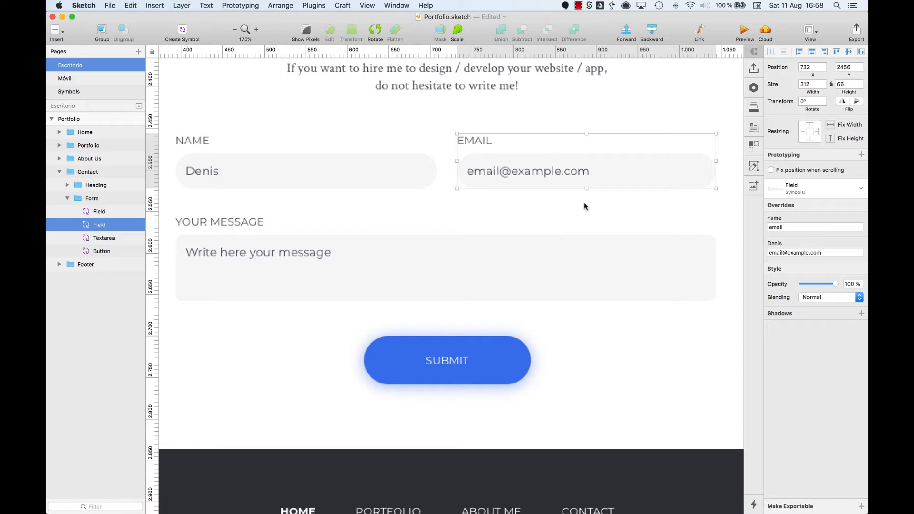
# Step: Open the Field symbol from the EMAIL instance and inspect the resizing settings of its Input shape and its artboard
pyautogui.doubleClick(556, 171)
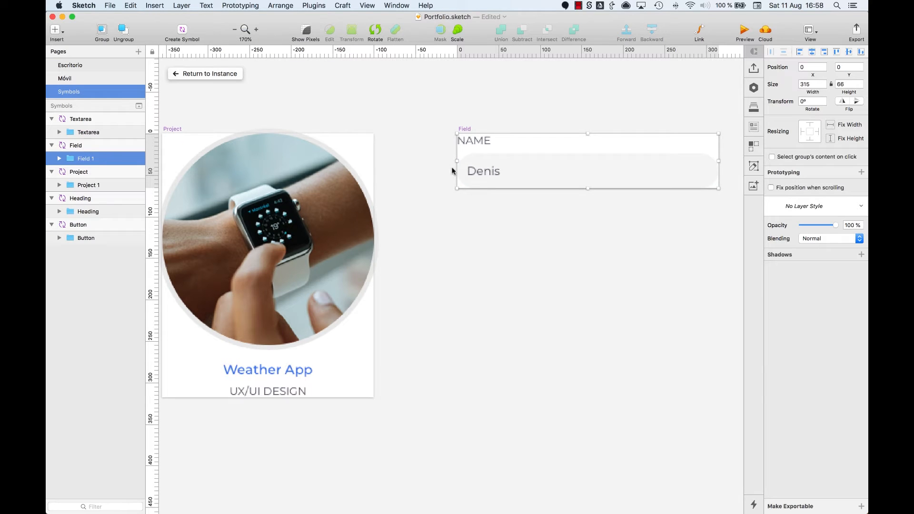
pyautogui.click(519, 170)
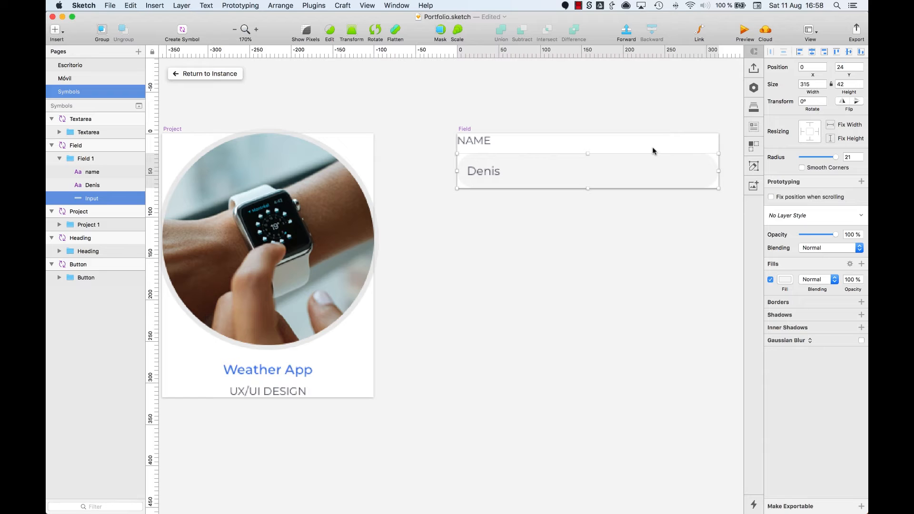
pyautogui.click(76, 146)
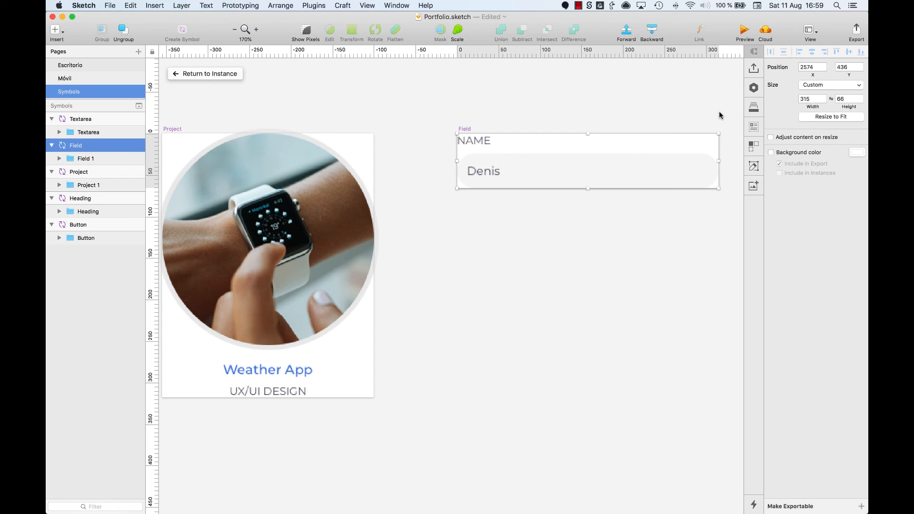
pyautogui.click(643, 89)
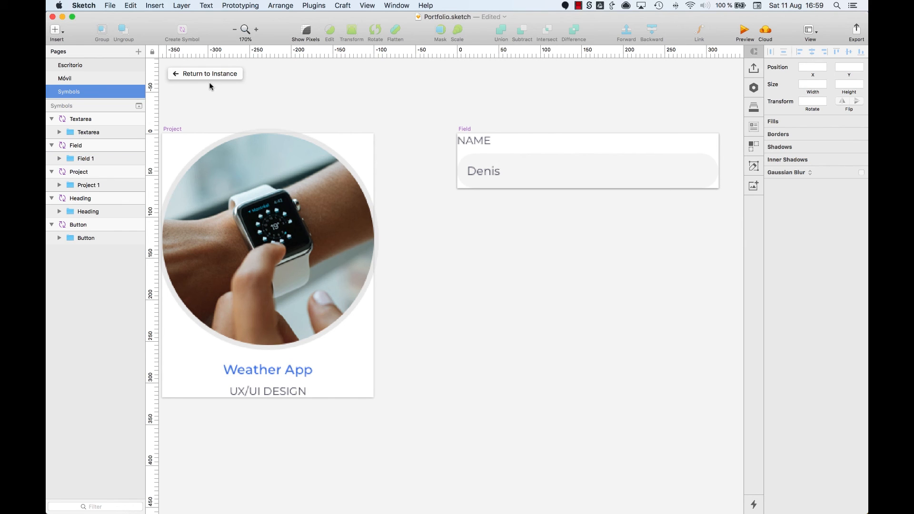